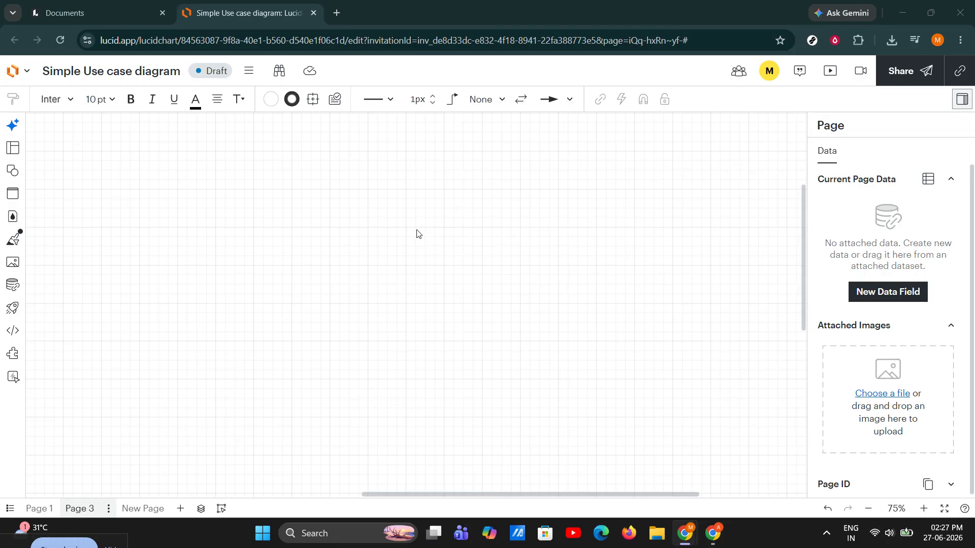
- Search the shape library for "table" and place a basic Table shape on the canvas
click(17, 175)
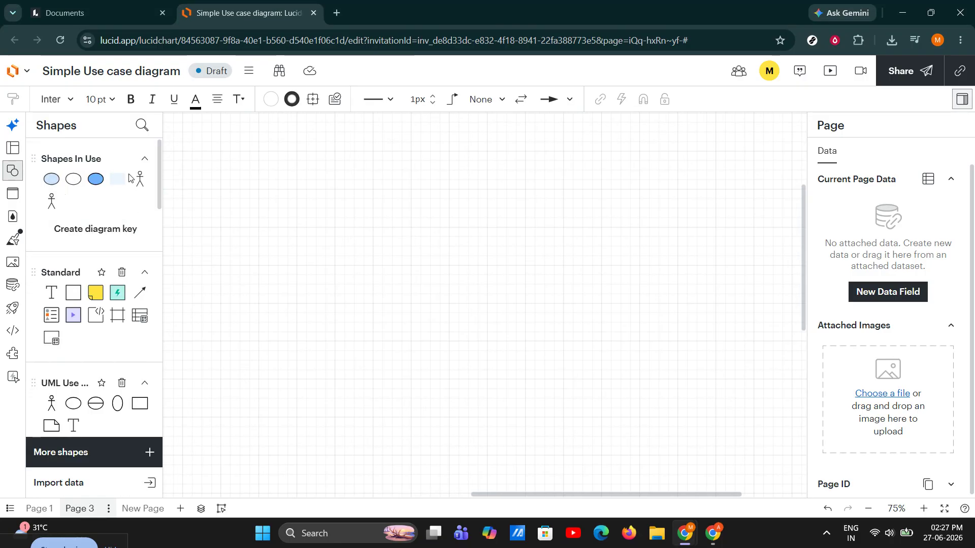
click(142, 126)
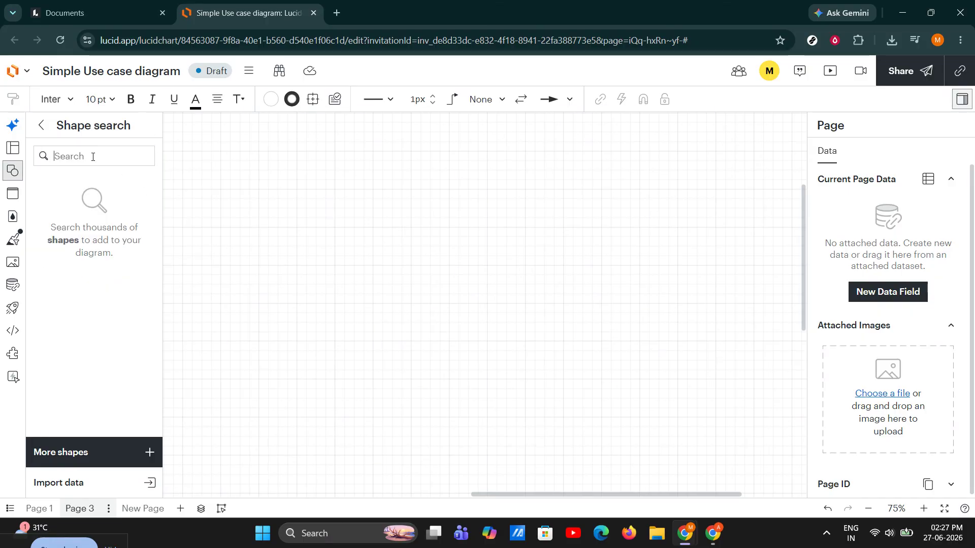
text(tabl)
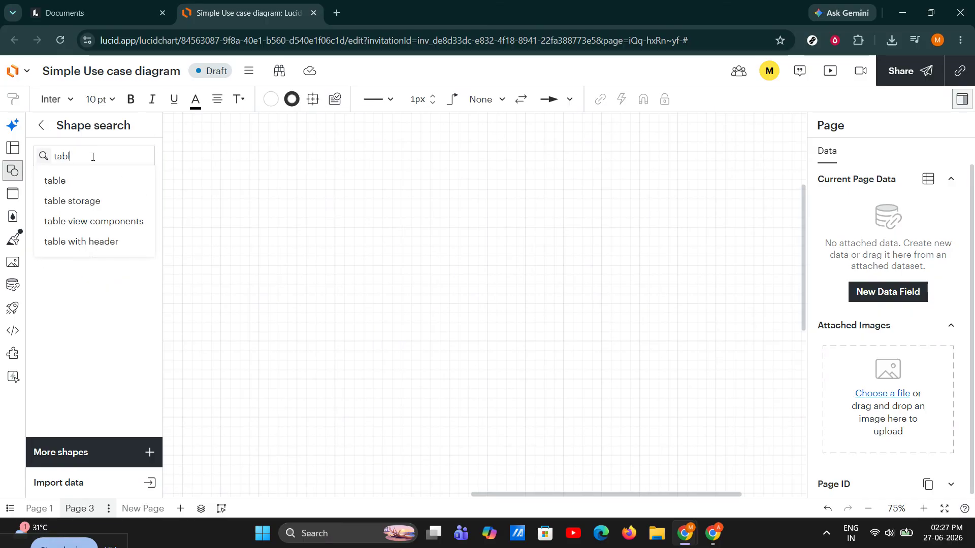
text(e)
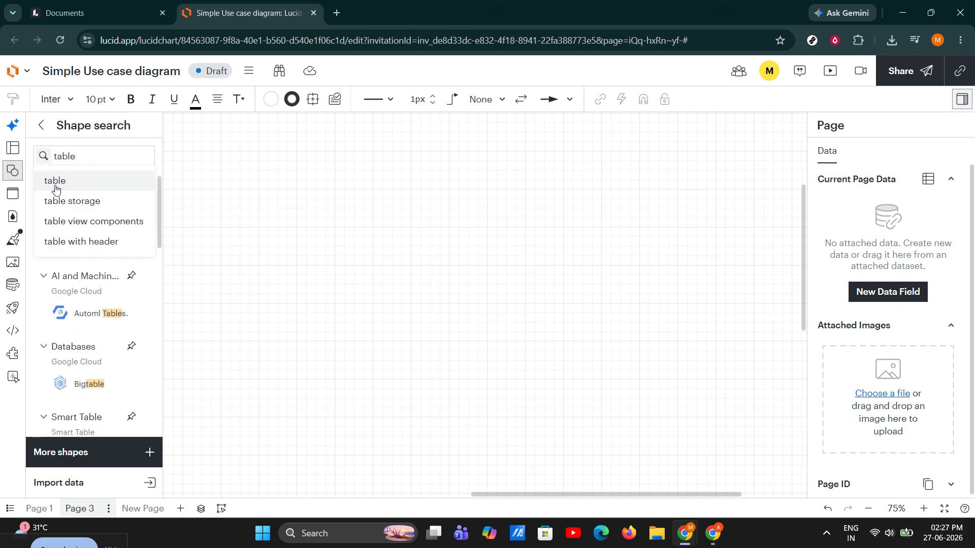
click(54, 181)
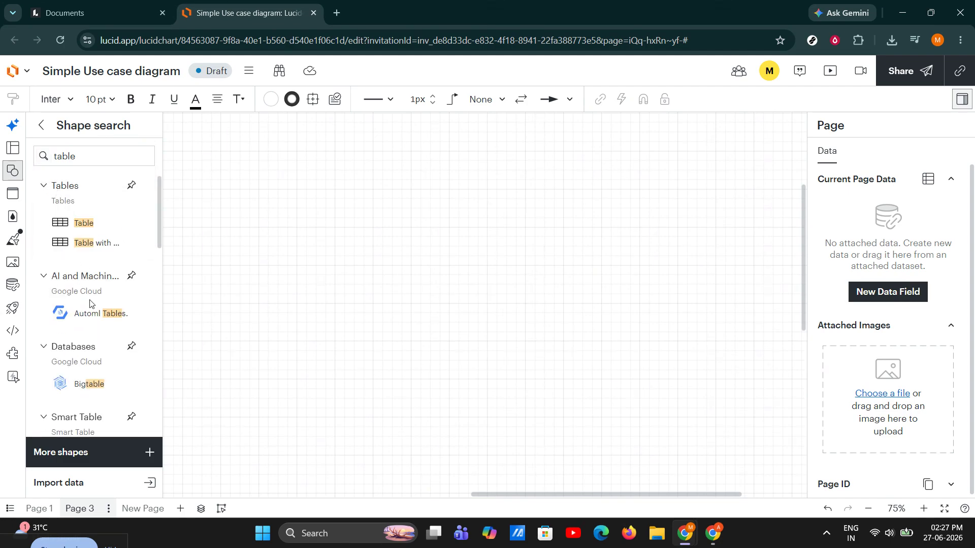
drag(67, 226, 322, 222)
click(380, 319)
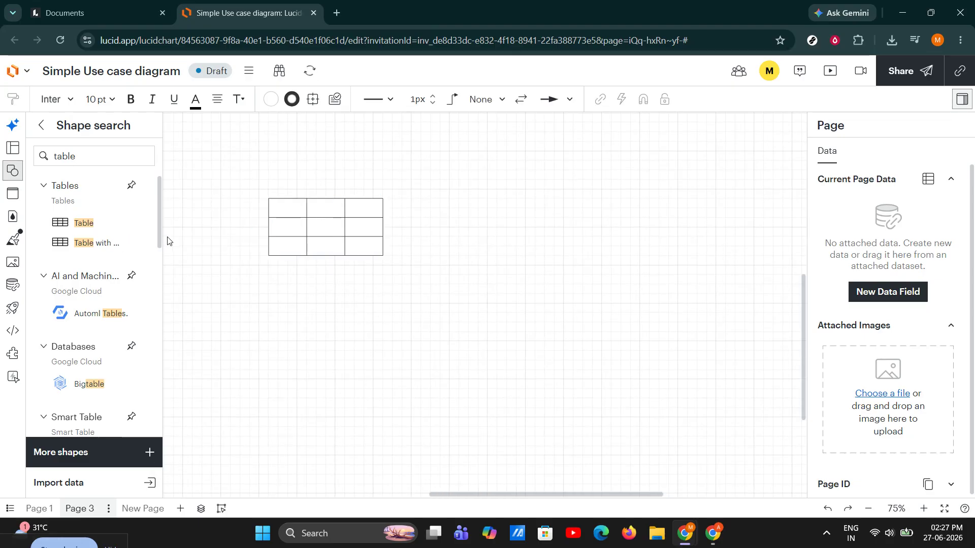
click(13, 171)
- Enter "Add data" in the first cell of the table's first row
click(333, 235)
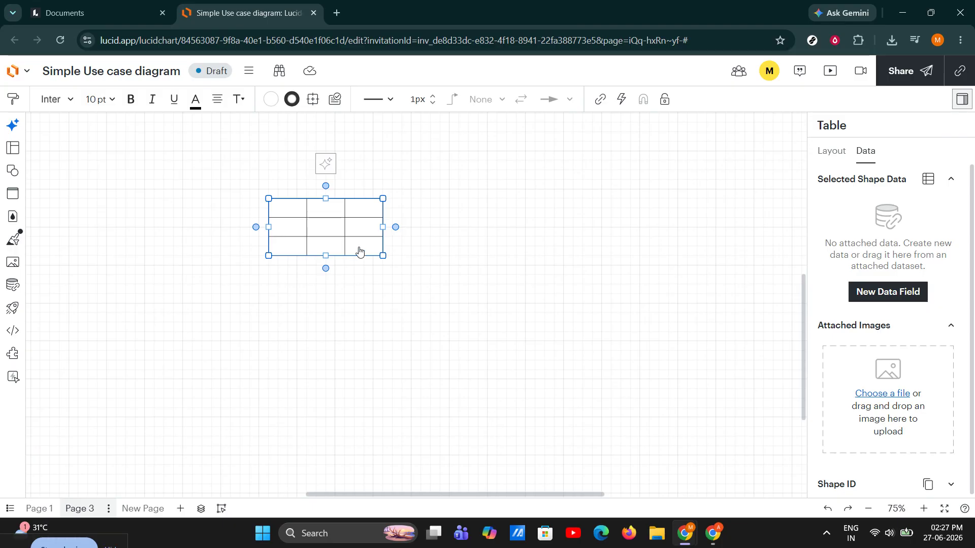
click(923, 509)
drag(310, 292, 391, 372)
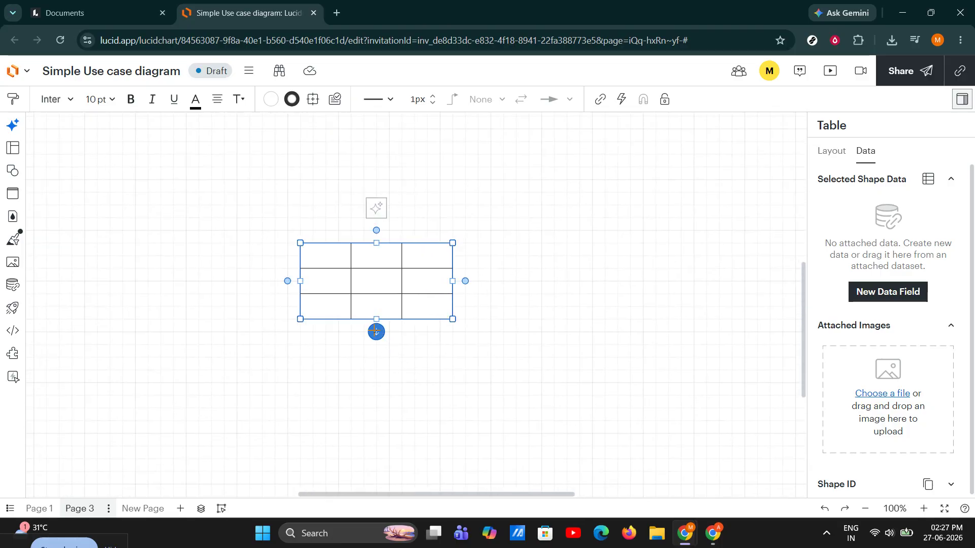
click(324, 261)
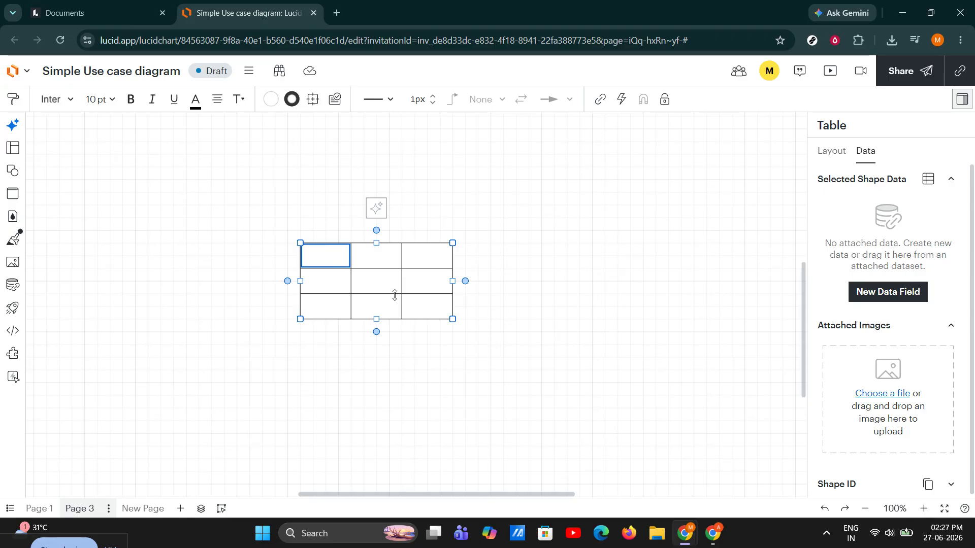
text(Add)
text( dat)
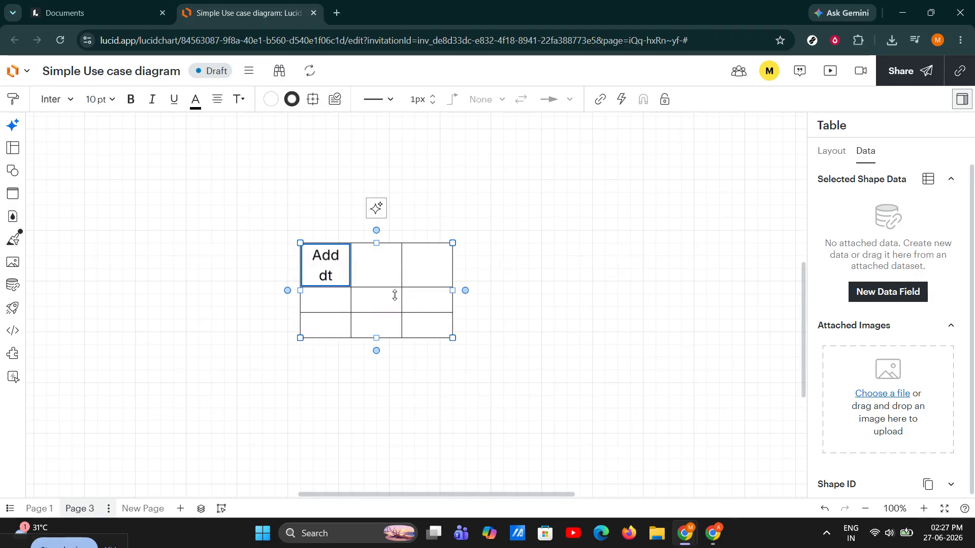
key(BackSpace)
text(ata)
key(Tab)
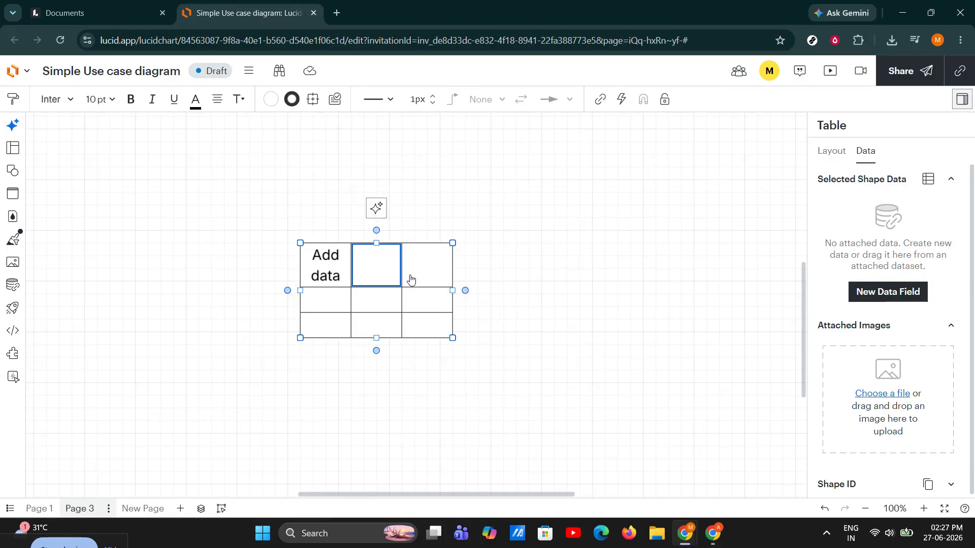
- Enlarge the table from its lower-right corner to about twice its width
click(524, 256)
click(445, 323)
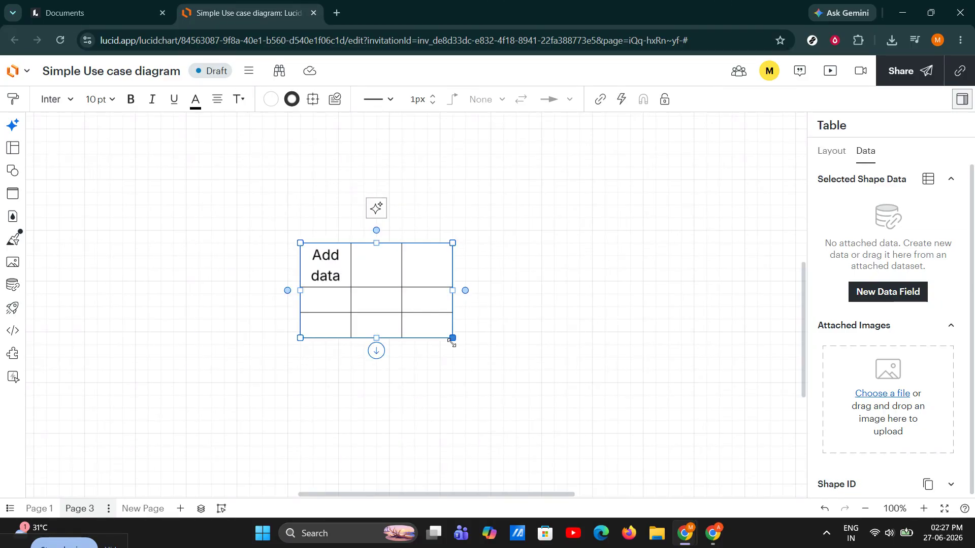
drag(452, 338, 589, 388)
click(654, 251)
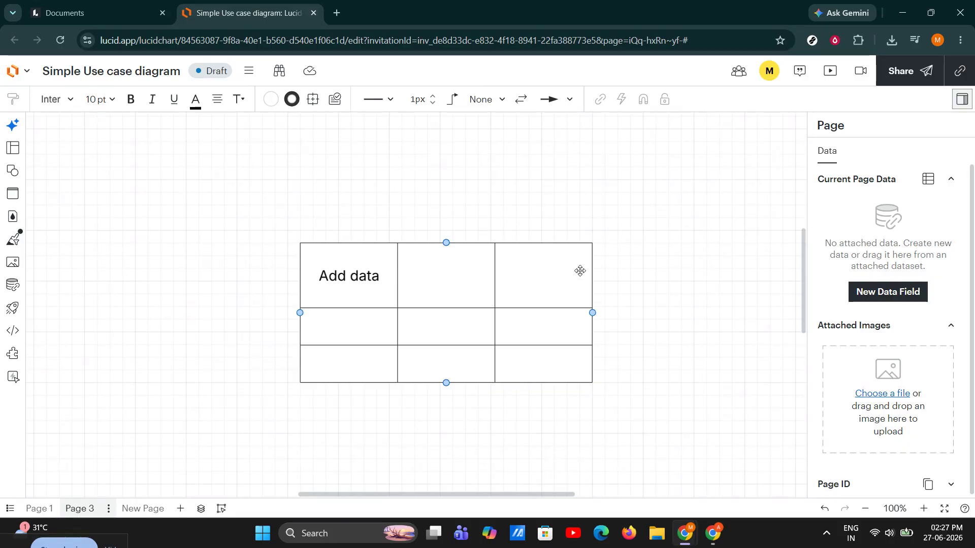
- Expand the table to 5 columns and 5 rows, and reduce the column count back to 3
click(391, 267)
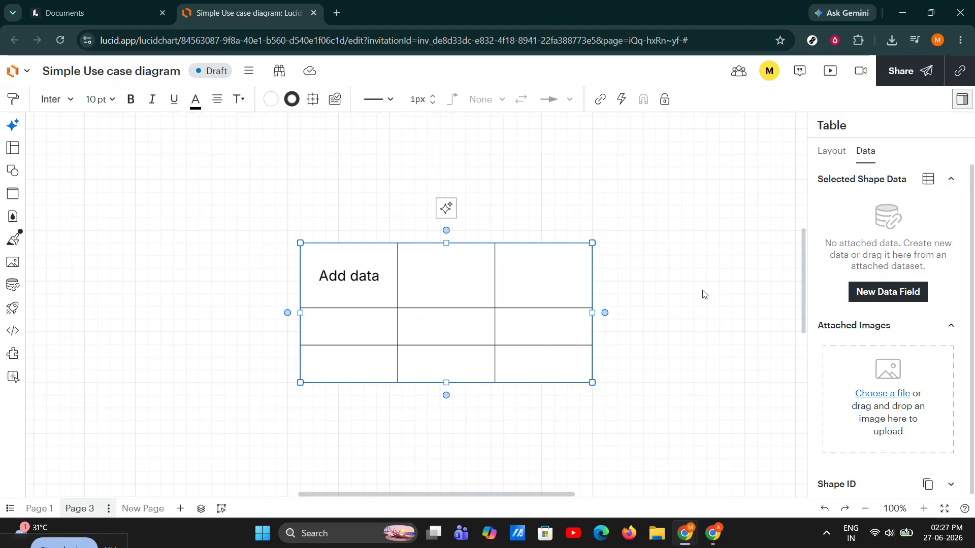
double_click(532, 288)
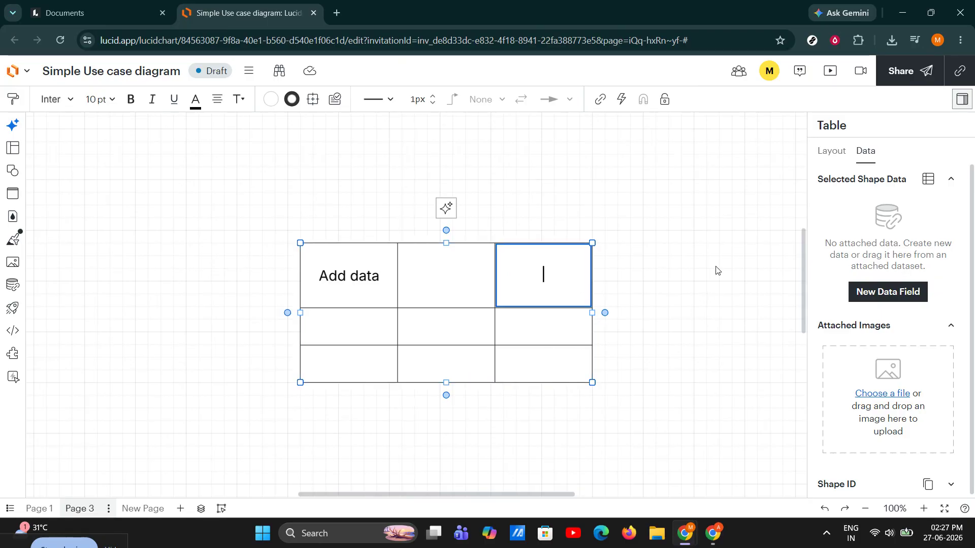
click(840, 152)
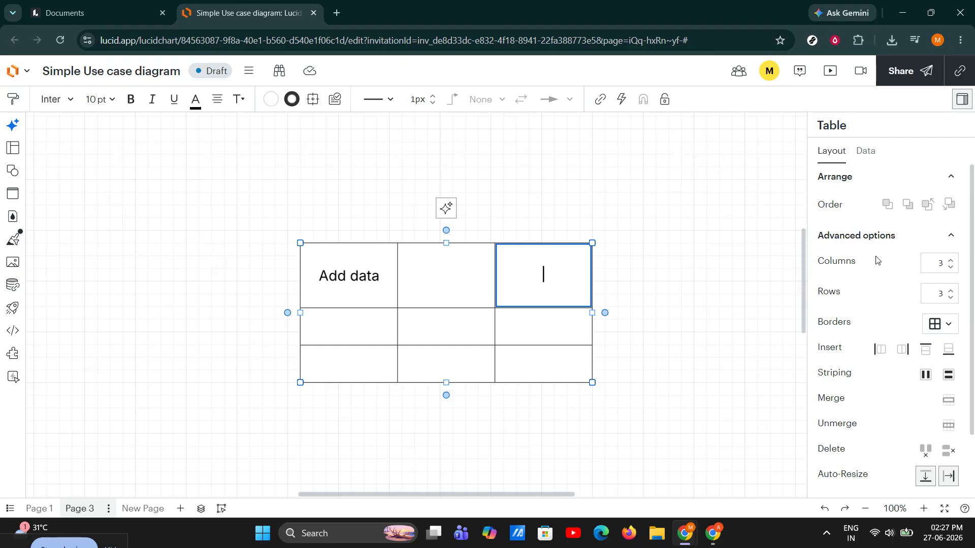
click(951, 260)
click(952, 260)
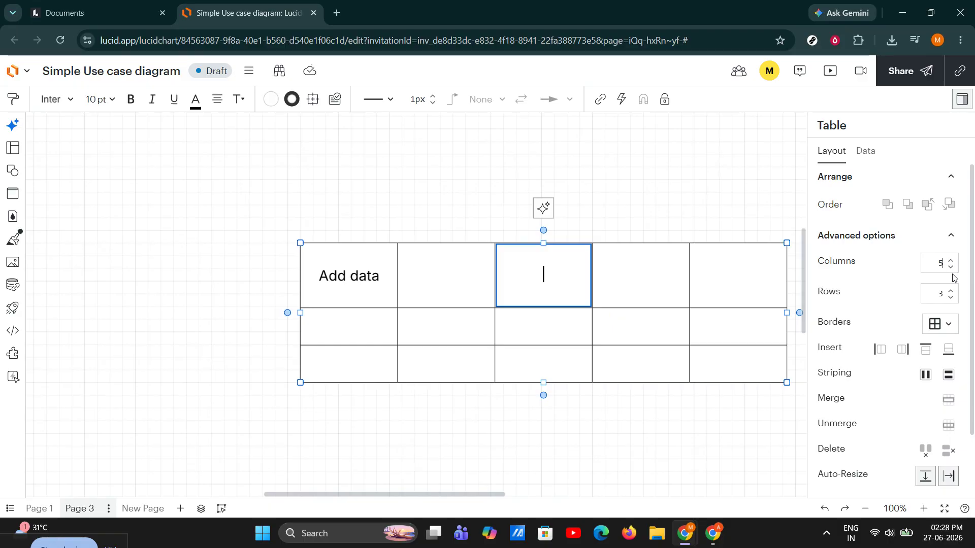
click(952, 291)
click(952, 291)
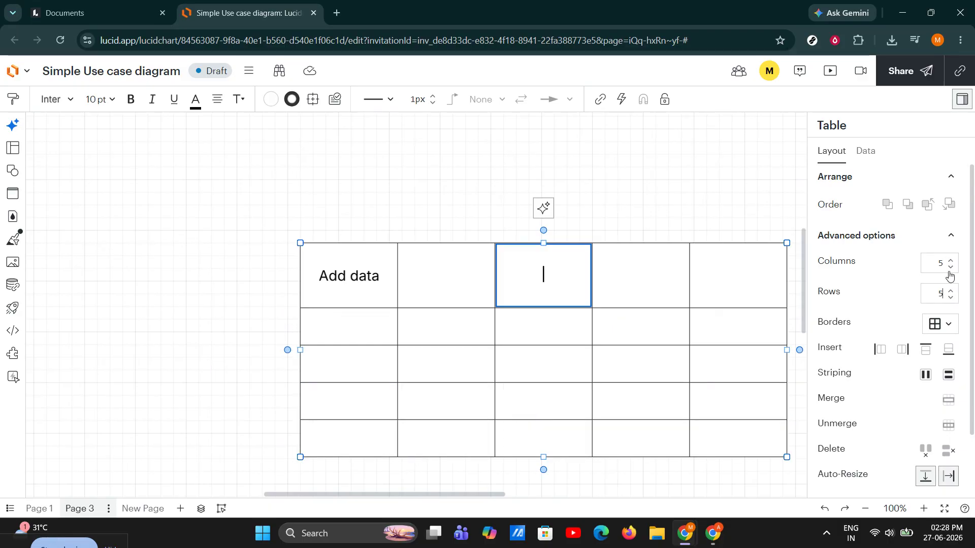
click(951, 267)
click(951, 266)
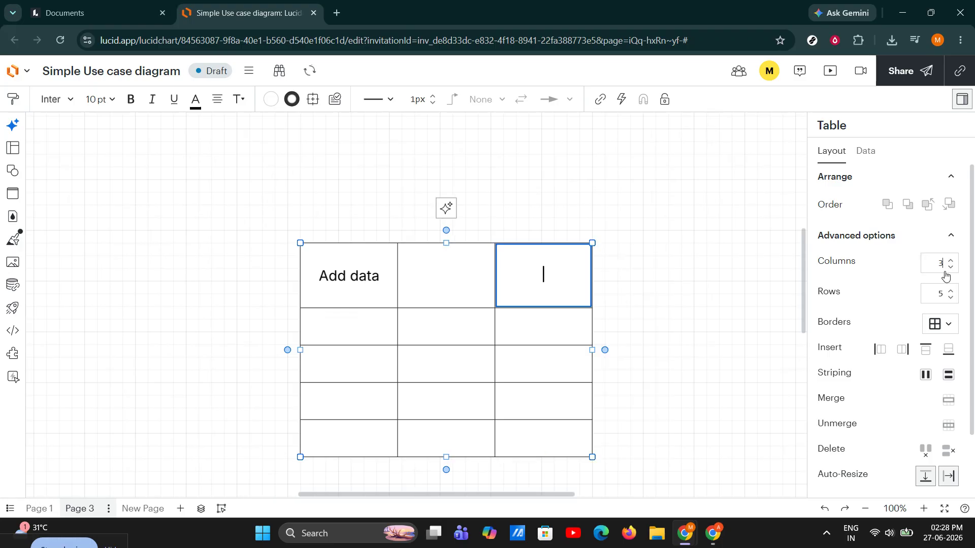
- Delete the text "Add data" from the table's first cell
click(383, 271)
key(BackSpace)
key(BackSpace)
key(BackSpace)
key(BackSpace)
key(BackSpace)
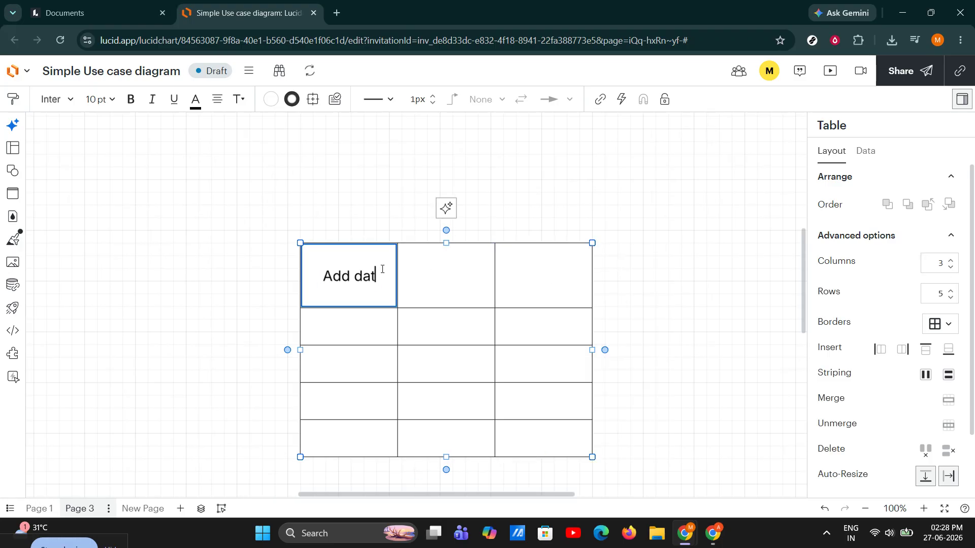
key(BackSpace)
key(BackSpace)
key(BackSpace)
click(399, 192)
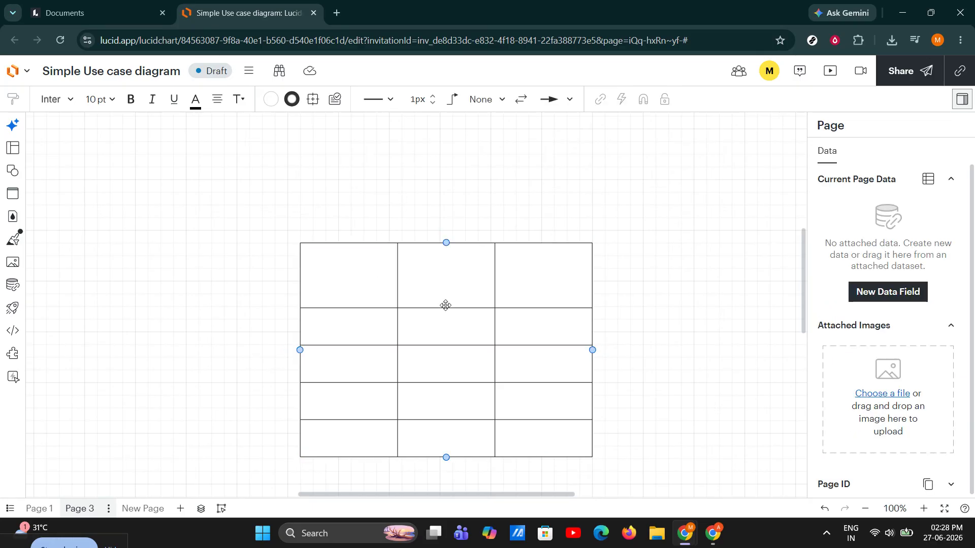
- Undo the stray connector line below the table and widen the table by moving its right edge outward
drag(448, 458, 446, 468)
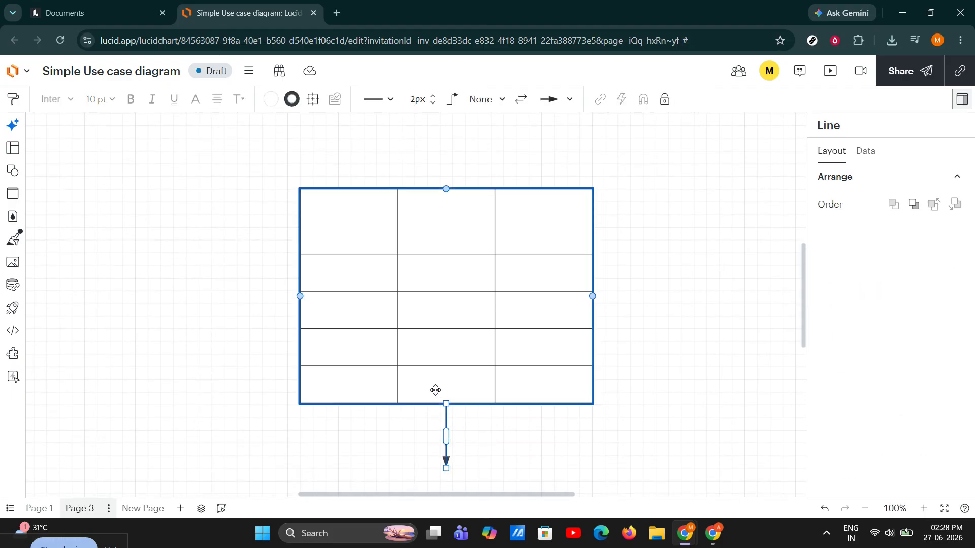
key(ctrl+z)
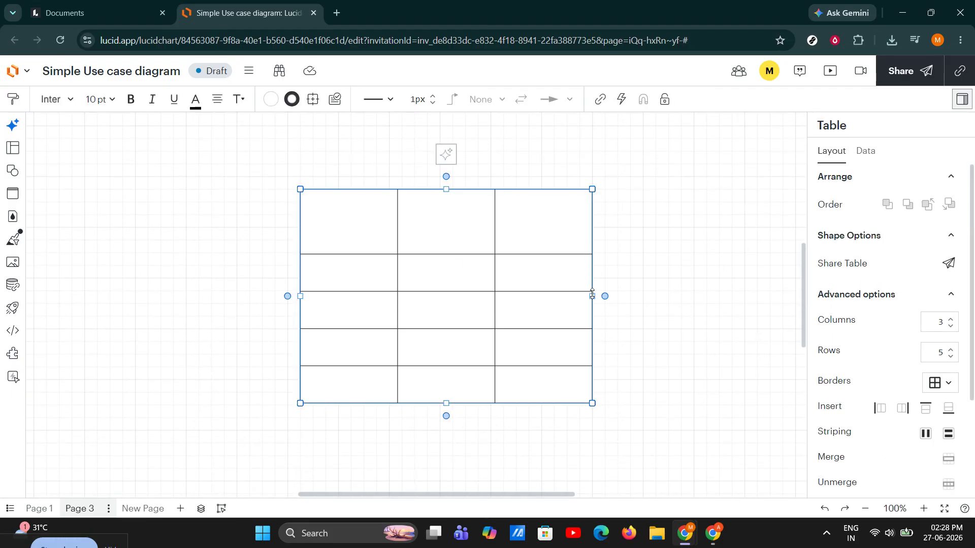
drag(592, 296, 632, 298)
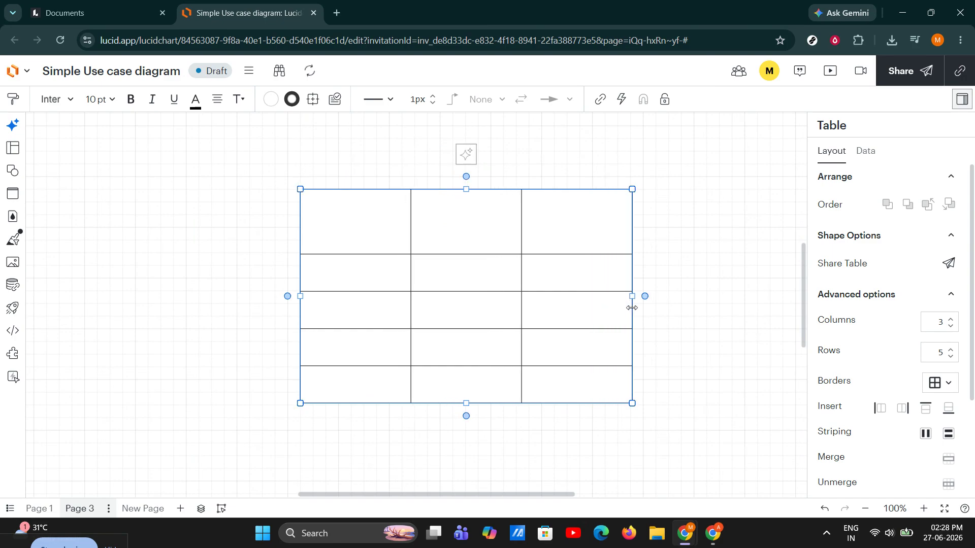
click(696, 225)
click(542, 304)
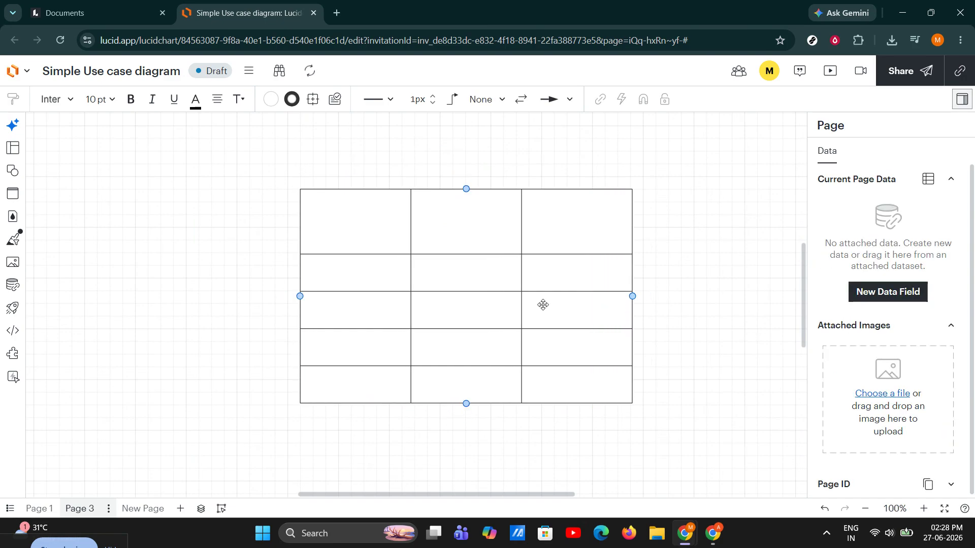
click(572, 354)
click(505, 274)
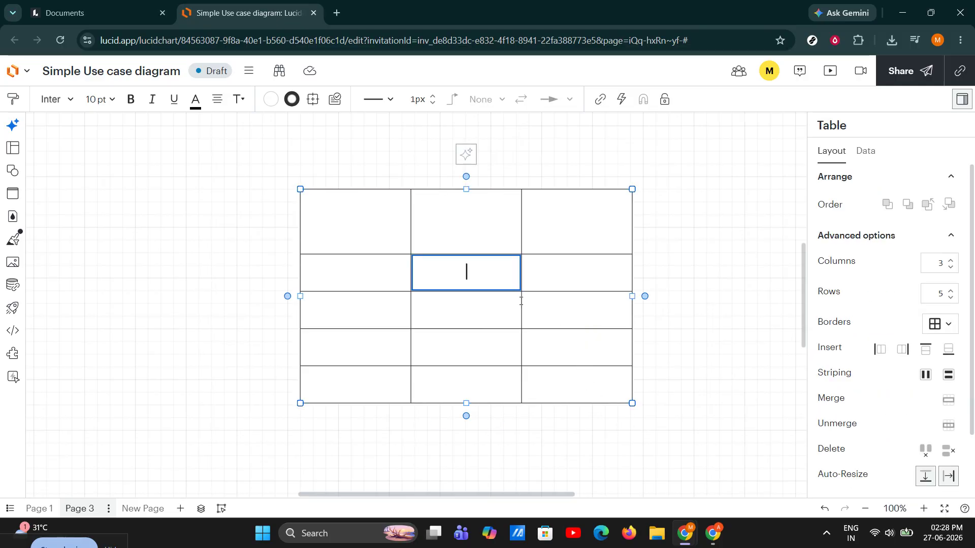
- Enlarge the table in both directions from its lower-right corner
click(637, 422)
click(562, 319)
drag(632, 404, 707, 457)
click(394, 188)
click(238, 248)
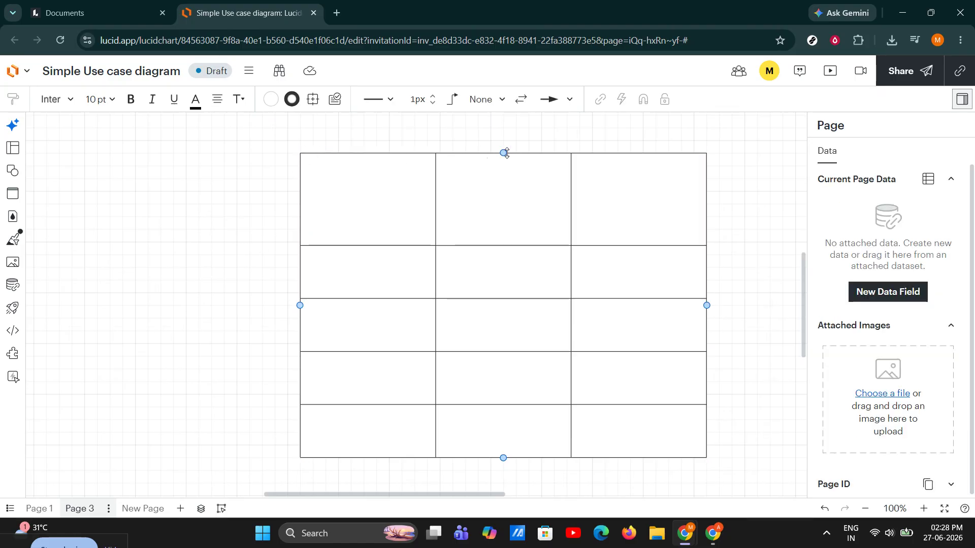
- Lower the table's upper edge until the first row is about as tall as the other rows
drag(506, 153, 502, 153)
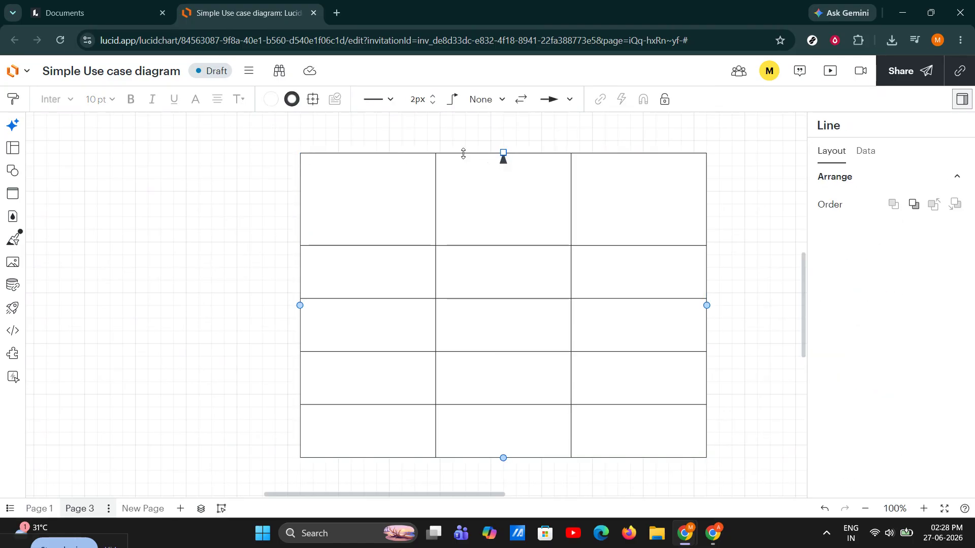
click(460, 154)
click(492, 170)
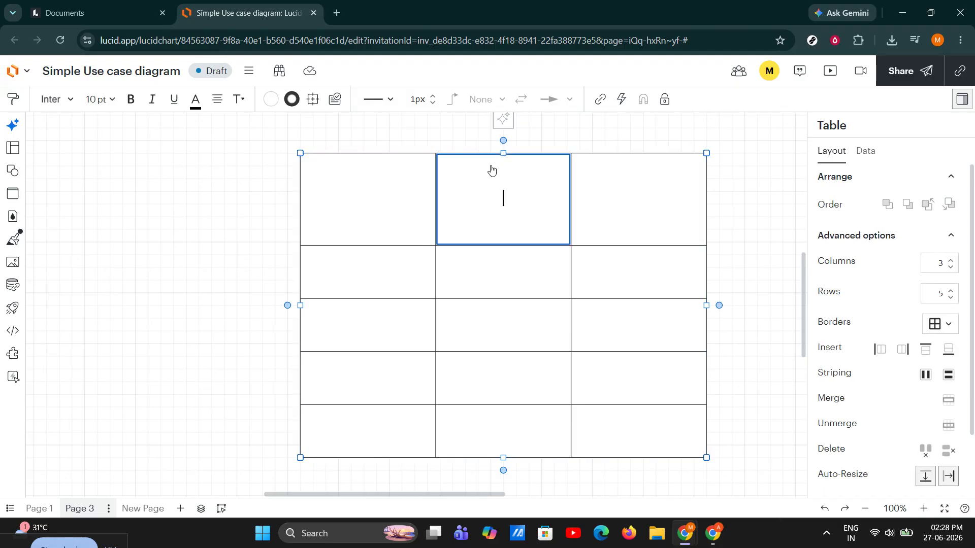
click(442, 135)
click(480, 222)
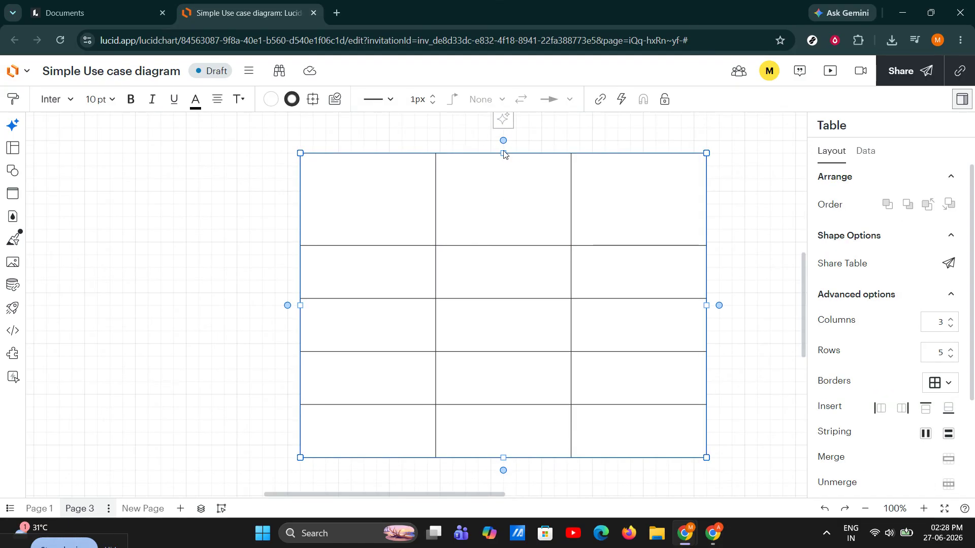
drag(502, 154, 503, 174)
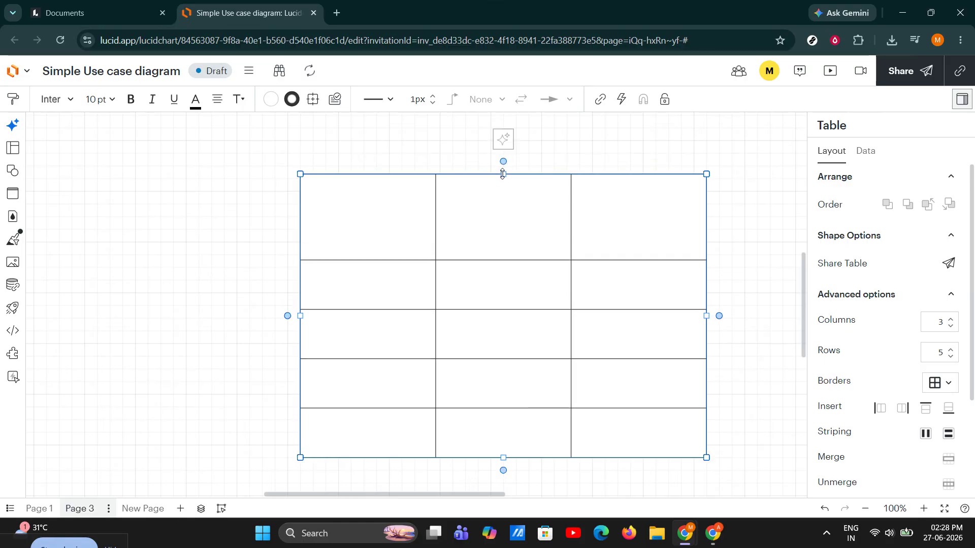
drag(303, 174, 301, 206)
click(307, 158)
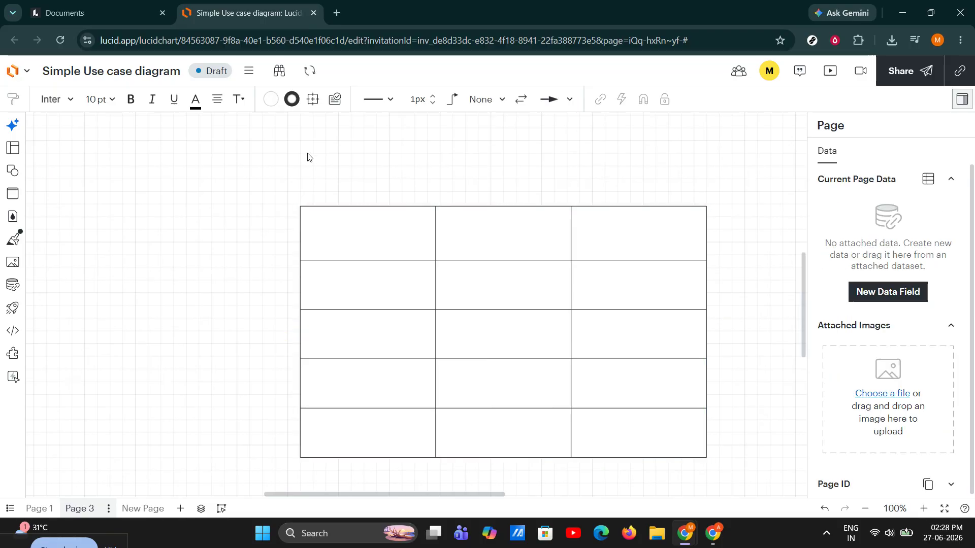
- Try Column Borders and Row Borders as the table's border style
click(532, 279)
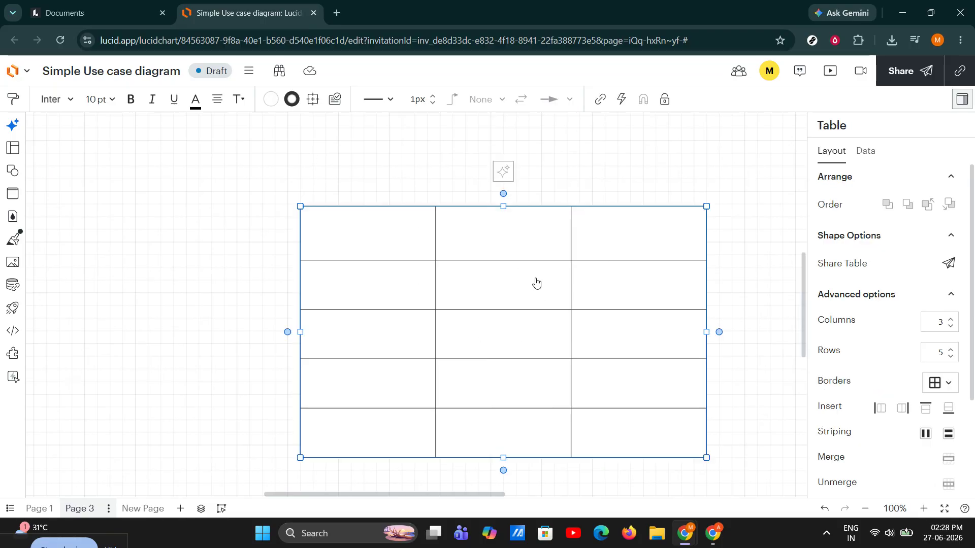
click(947, 383)
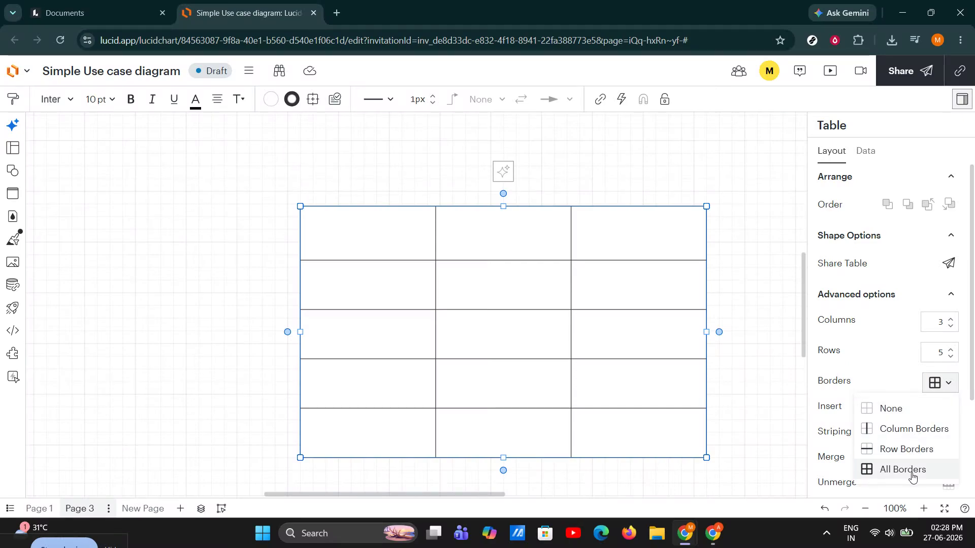
click(914, 429)
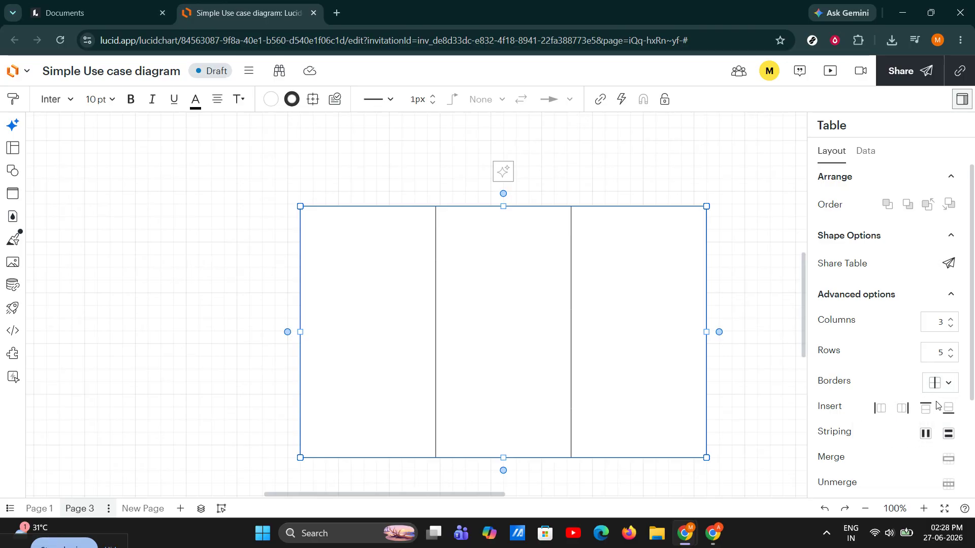
click(947, 383)
click(886, 449)
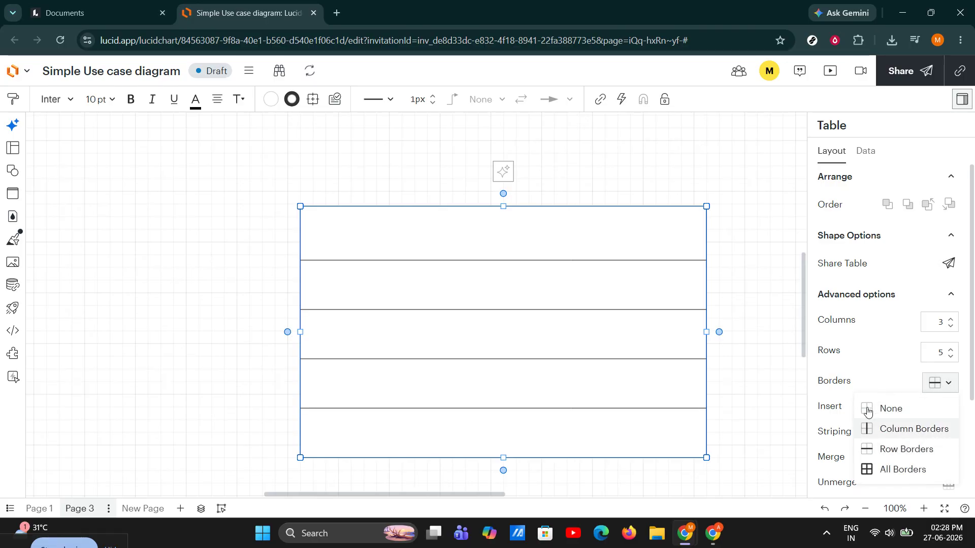
- Set the table's border style to All Borders
click(947, 384)
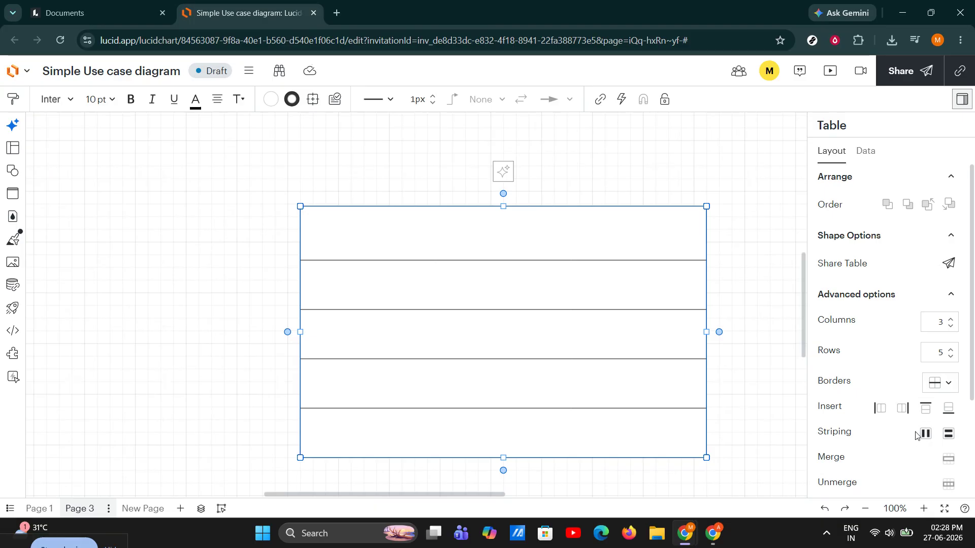
click(942, 384)
click(876, 468)
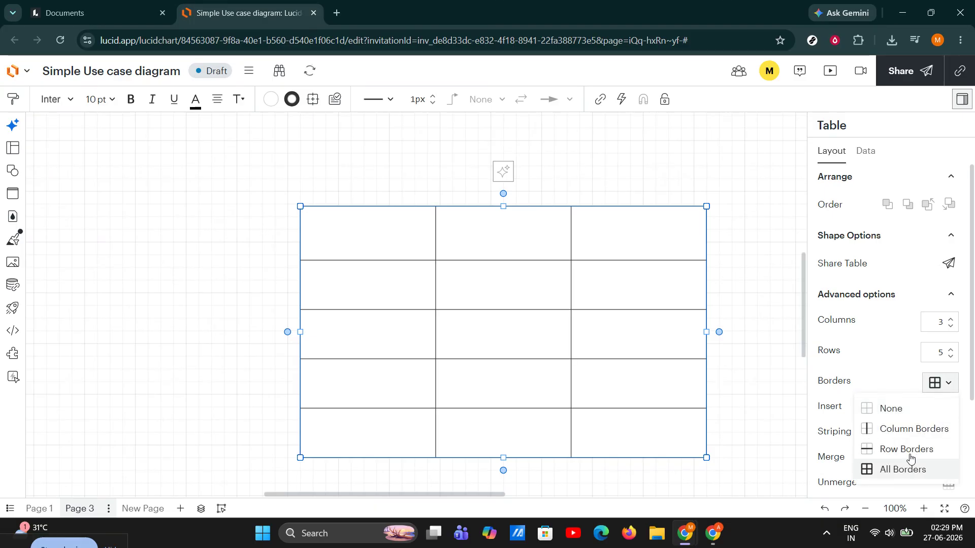
click(734, 336)
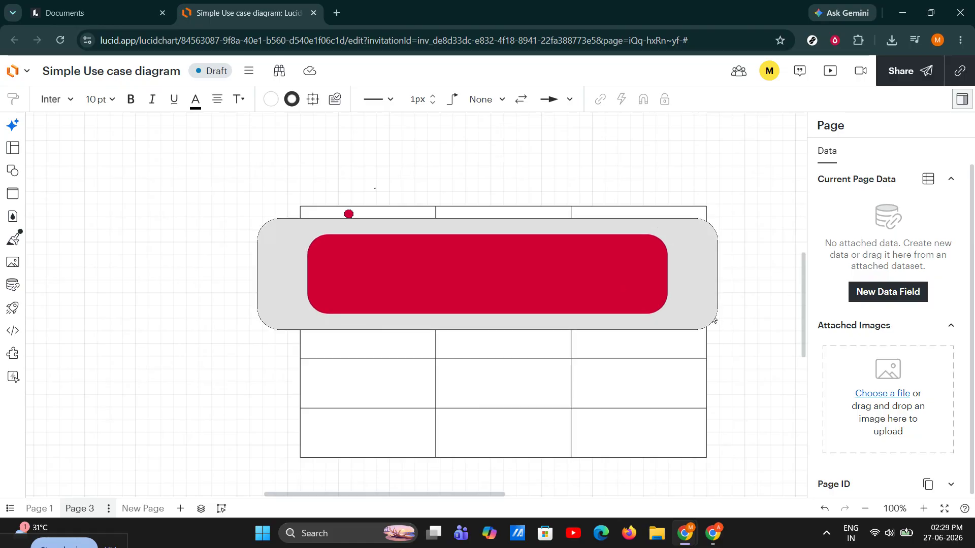
scroll(652, 192, right, 2)
scroll(651, 192, down, 1)
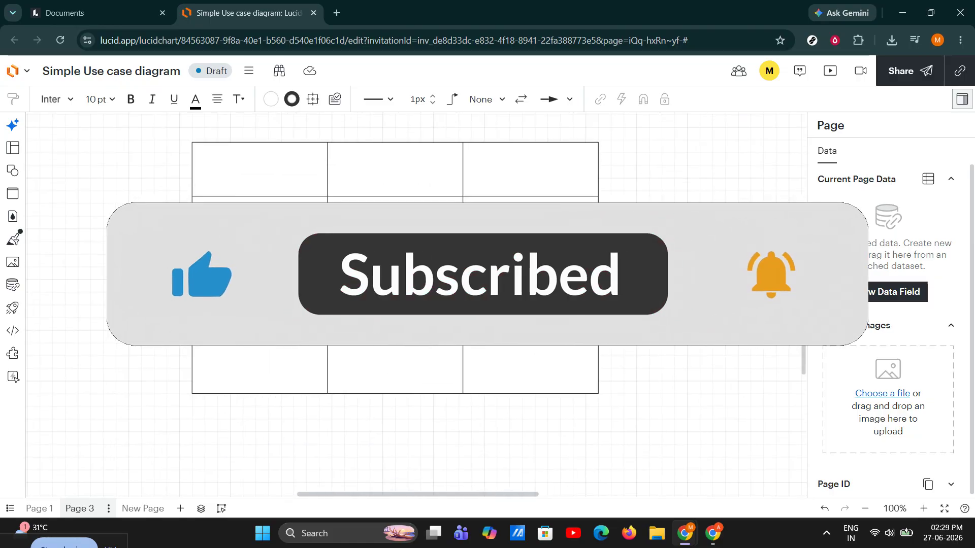